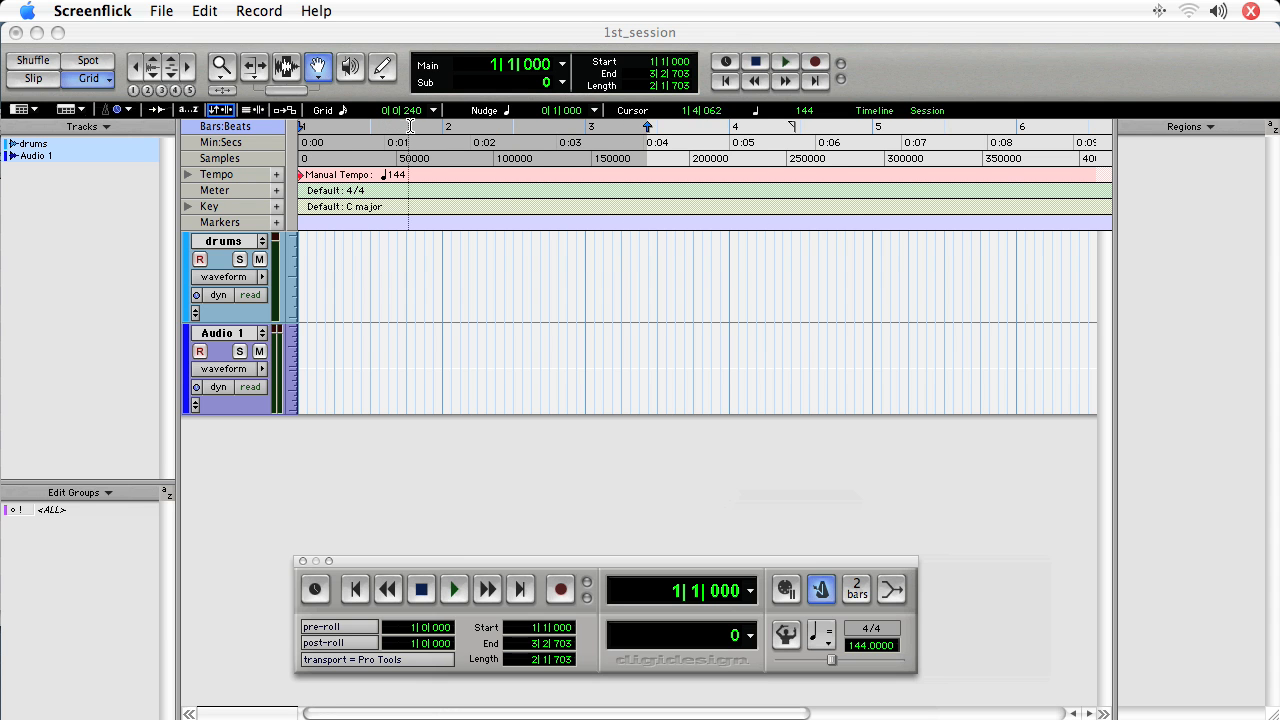
# Step: Bring the 1st_session Edit window to the front so Pro Tools is the active application
pyautogui.click(590, 141)
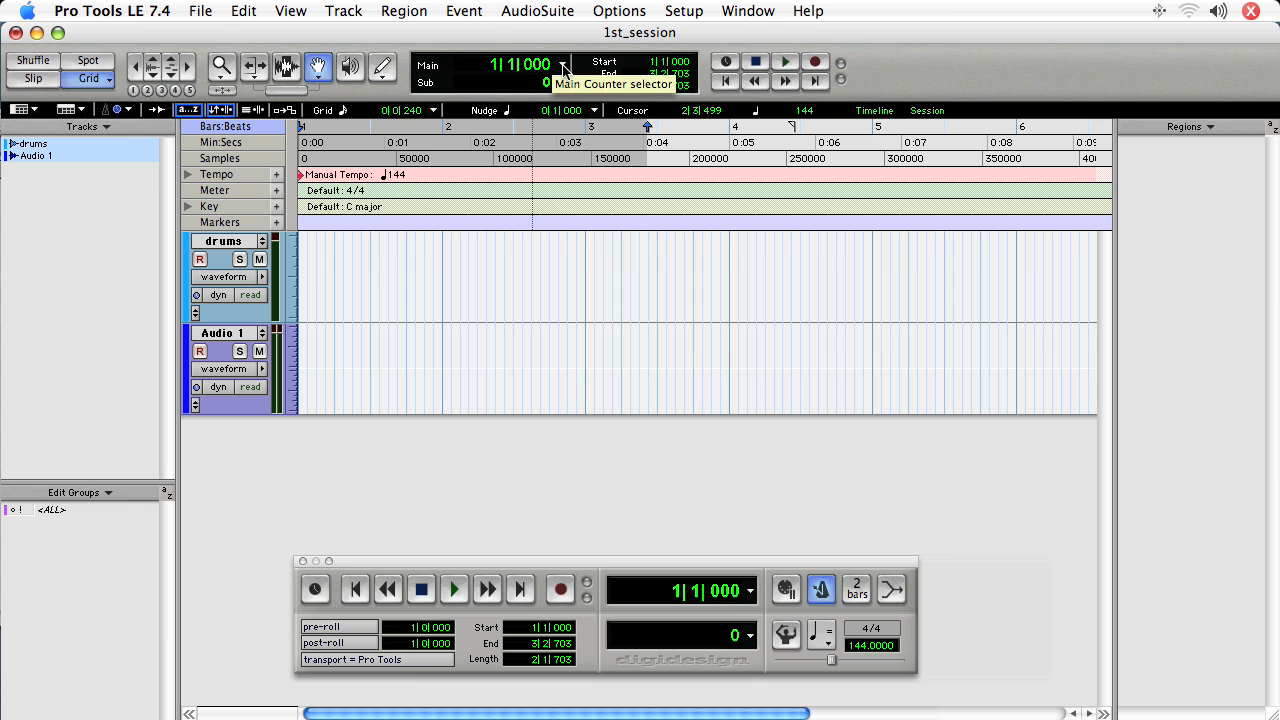
pyautogui.click(563, 68)
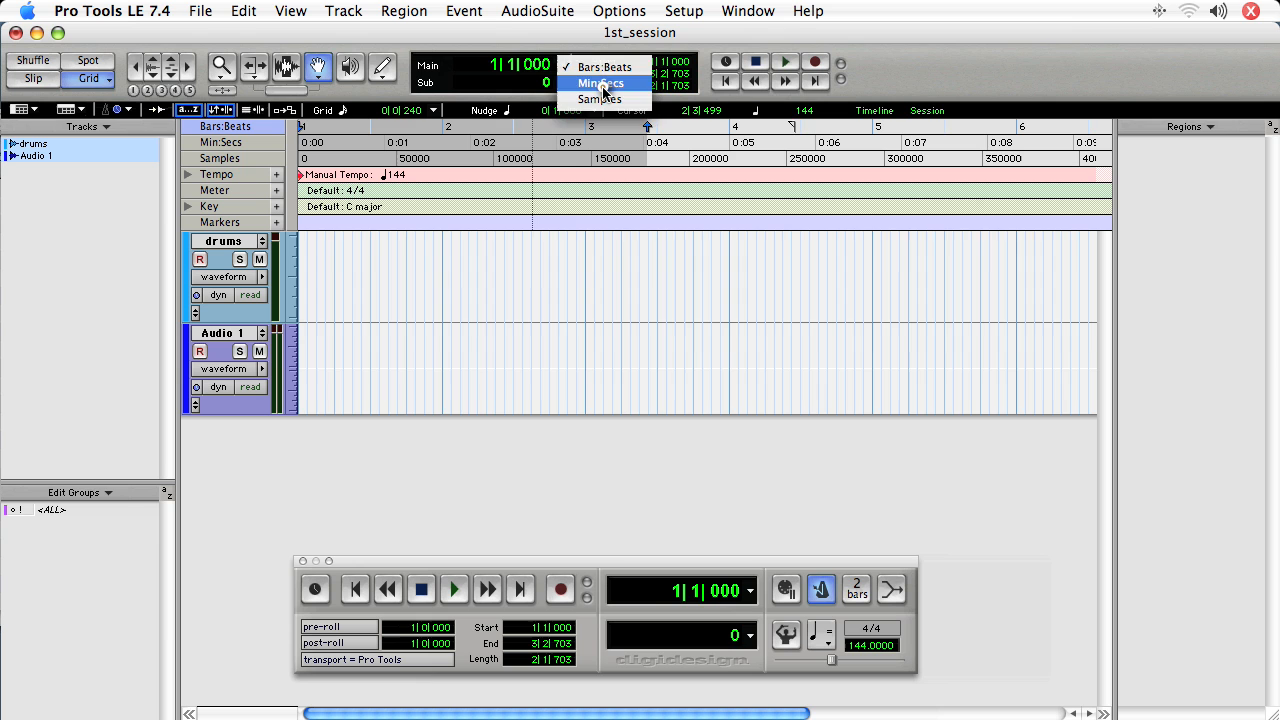
pyautogui.click(603, 86)
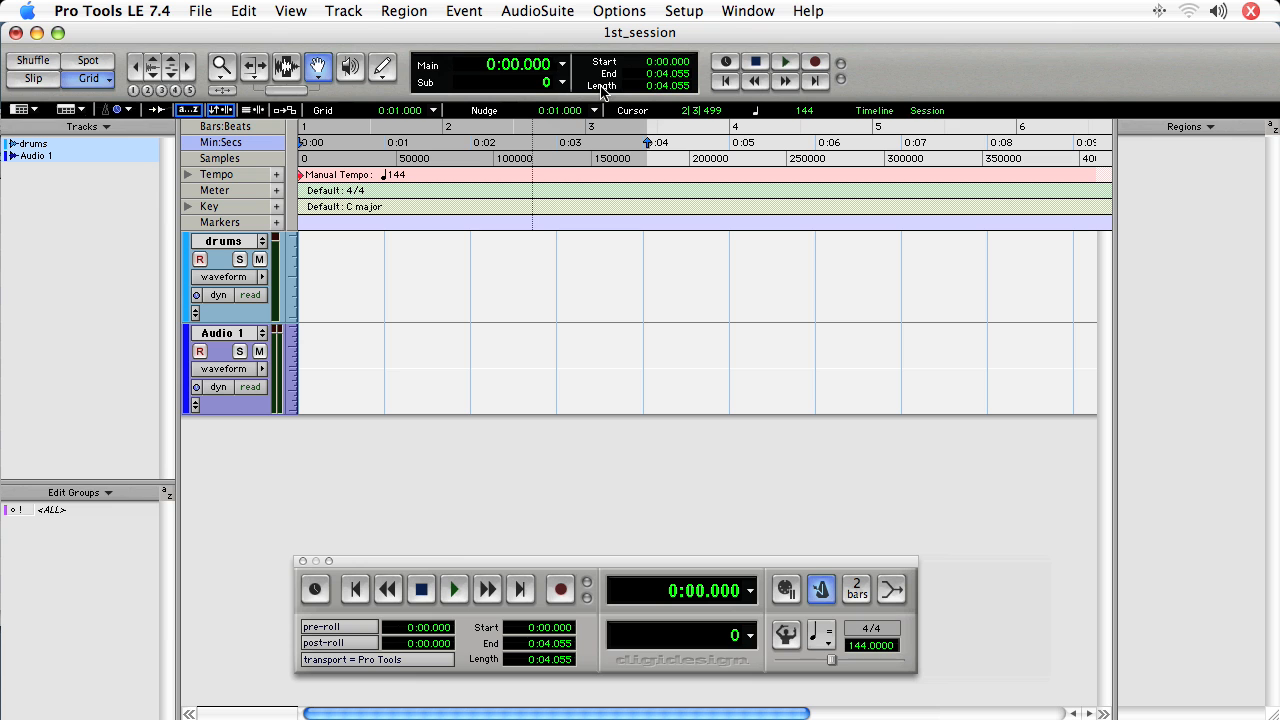
pyautogui.click(252, 133)
pyautogui.click(236, 144)
pyautogui.click(233, 152)
pyautogui.click(236, 143)
pyautogui.click(562, 64)
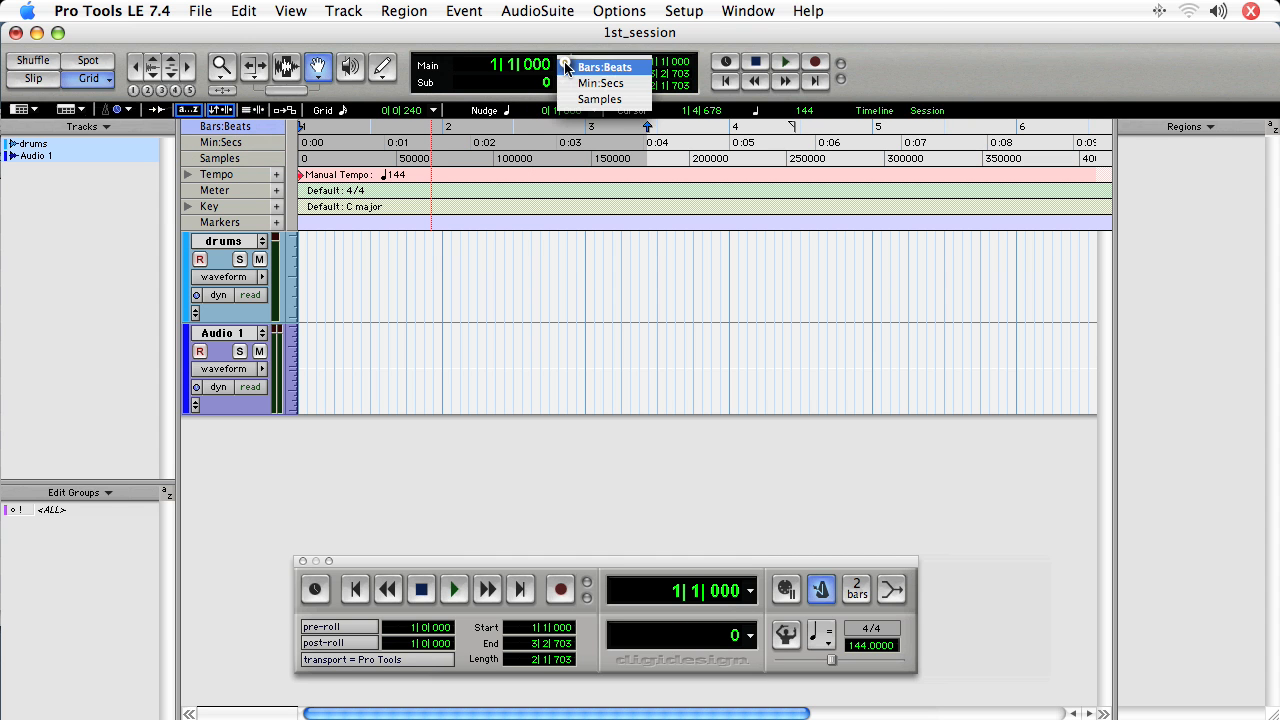
pyautogui.click(581, 92)
pyautogui.click(562, 64)
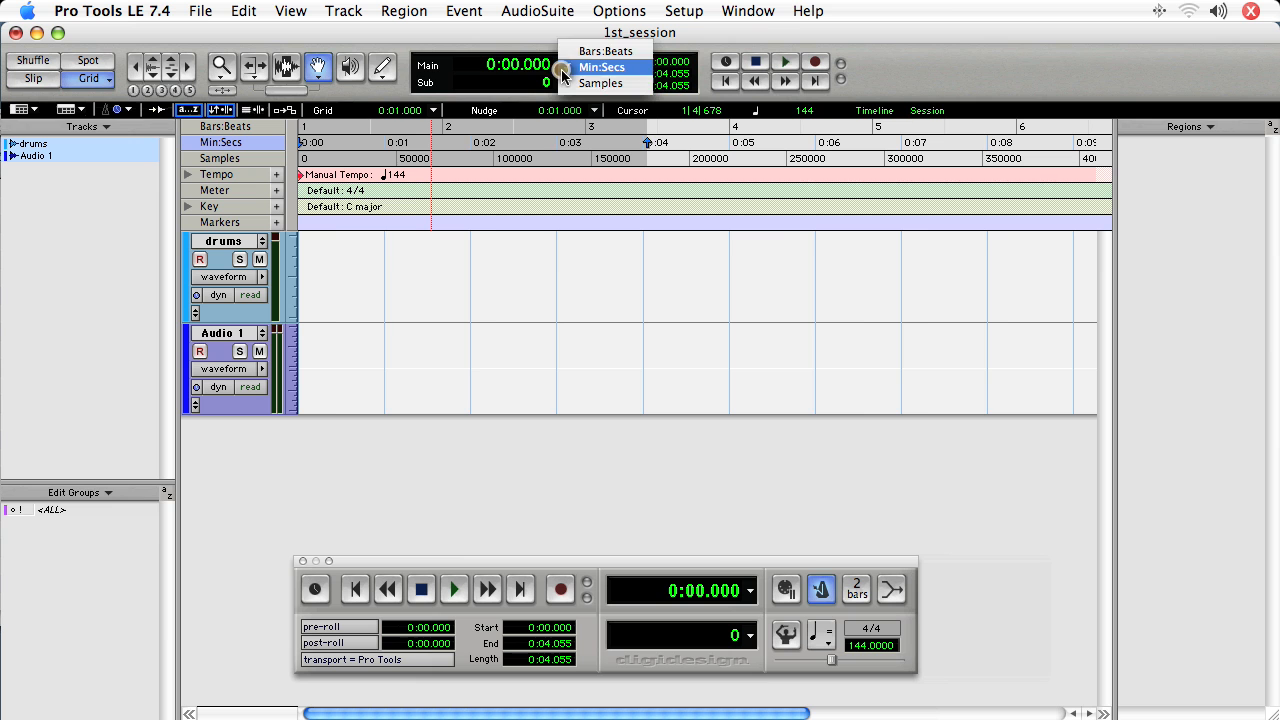
pyautogui.press('Escape')
pyautogui.click(562, 64)
pyautogui.click(581, 76)
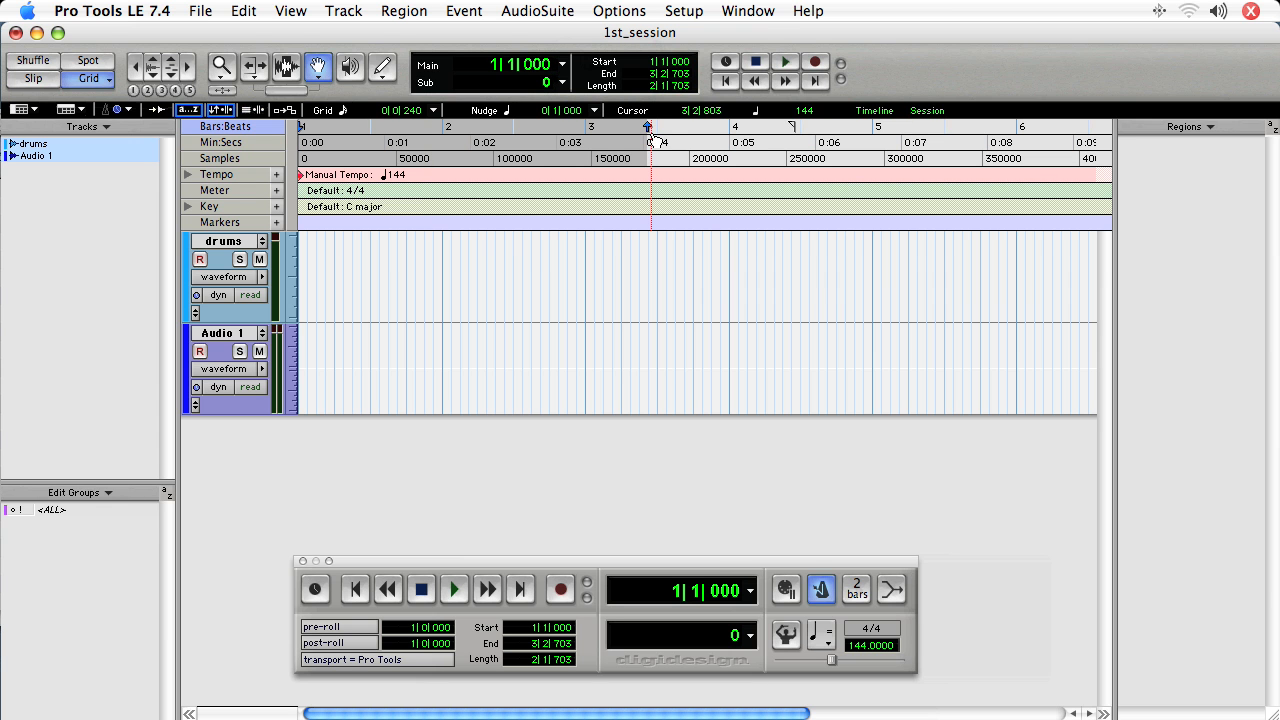
pyautogui.click(750, 591)
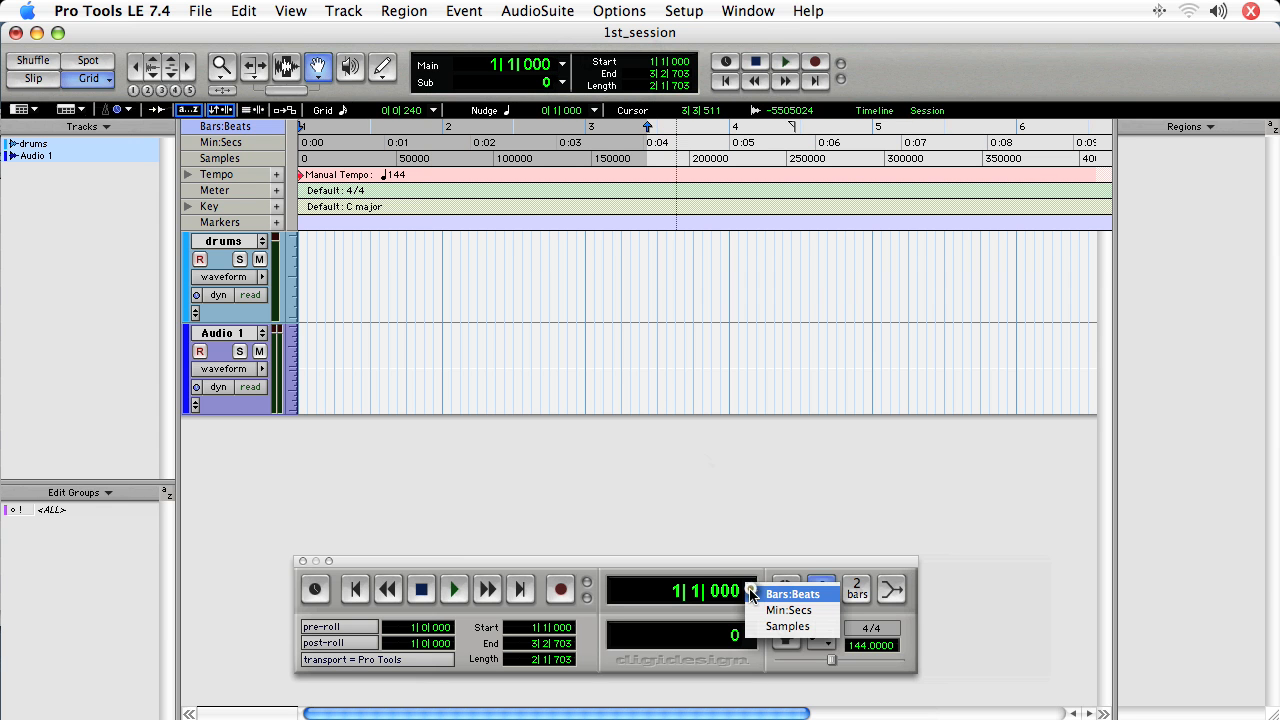
pyautogui.click(779, 627)
pyautogui.click(780, 592)
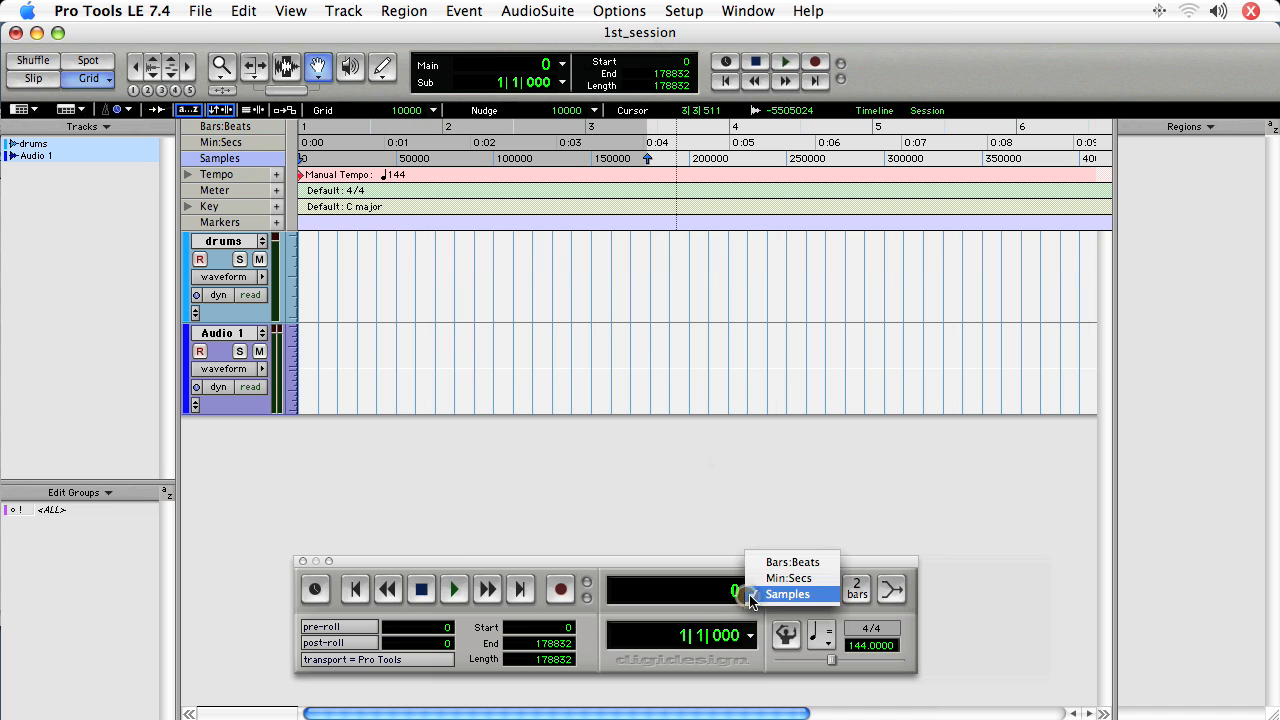
pyautogui.click(790, 563)
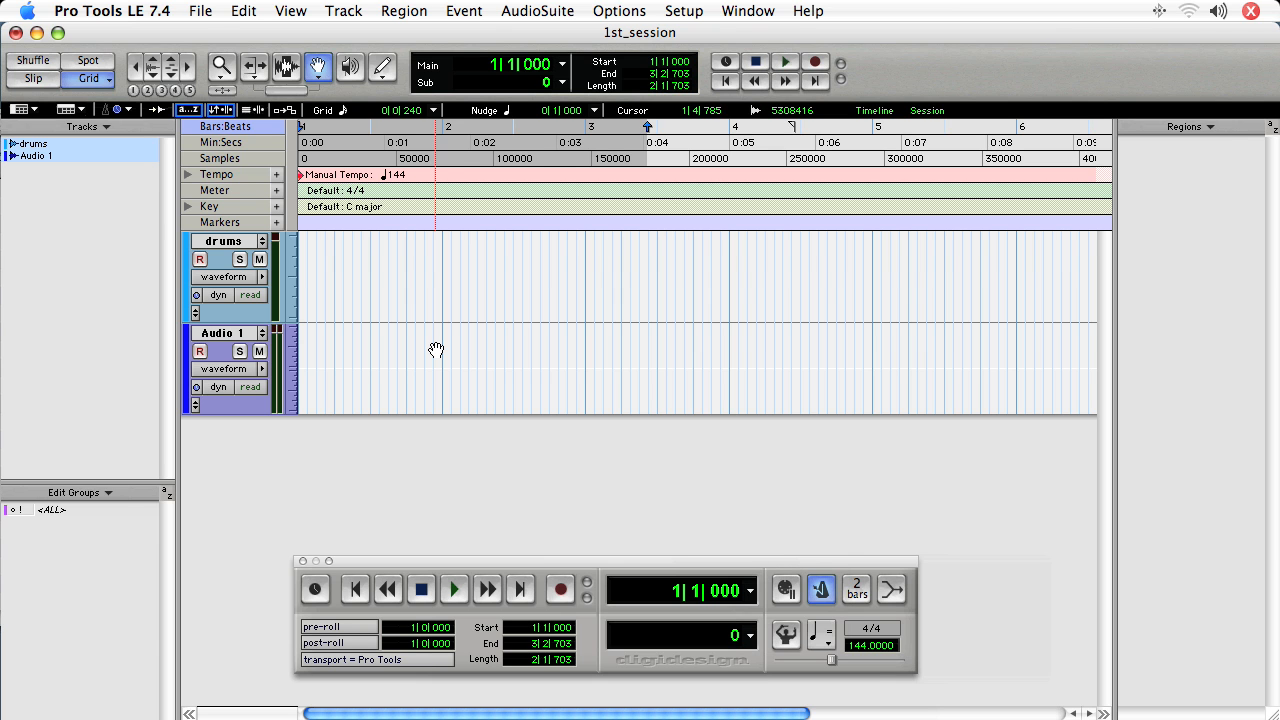
# Step: With the Zoomer tool, zoom into a region of the drums track, then zoom back out
pyautogui.click(225, 72)
pyautogui.moveTo(472, 270); pyautogui.dragTo(712, 297)
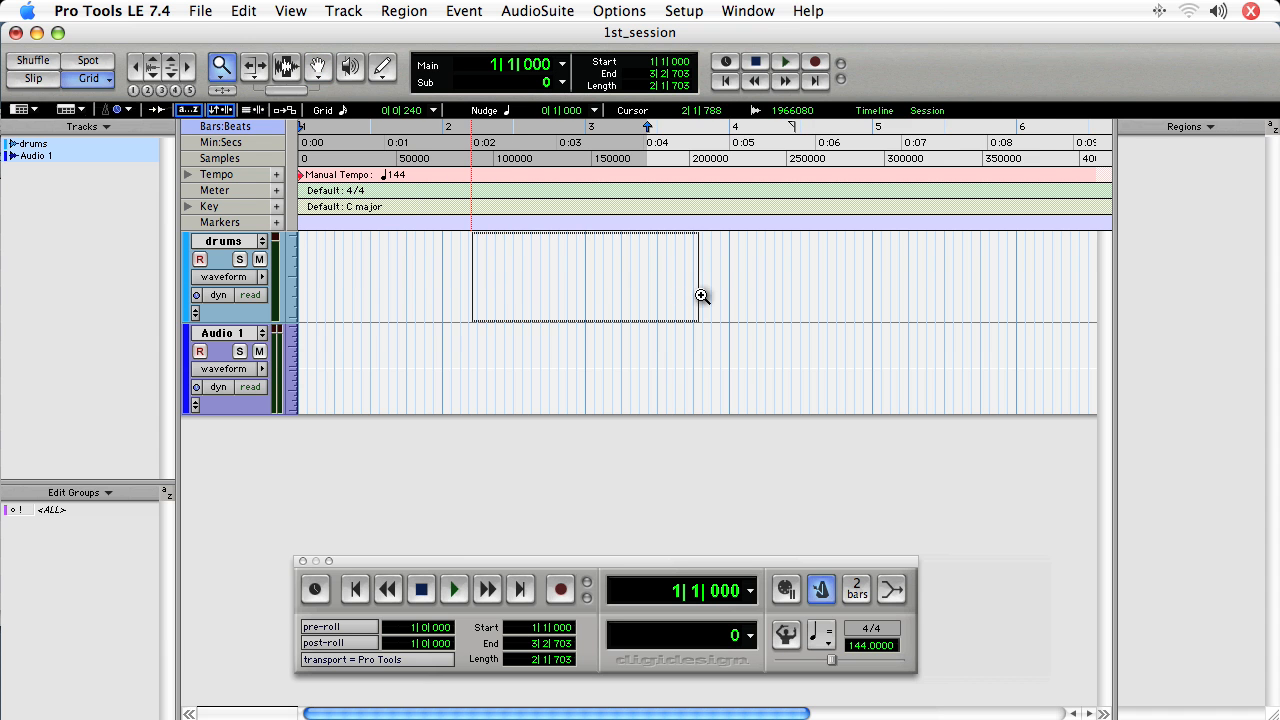
pyautogui.keyDown('alt'); pyautogui.click(522, 273); pyautogui.keyUp('alt')
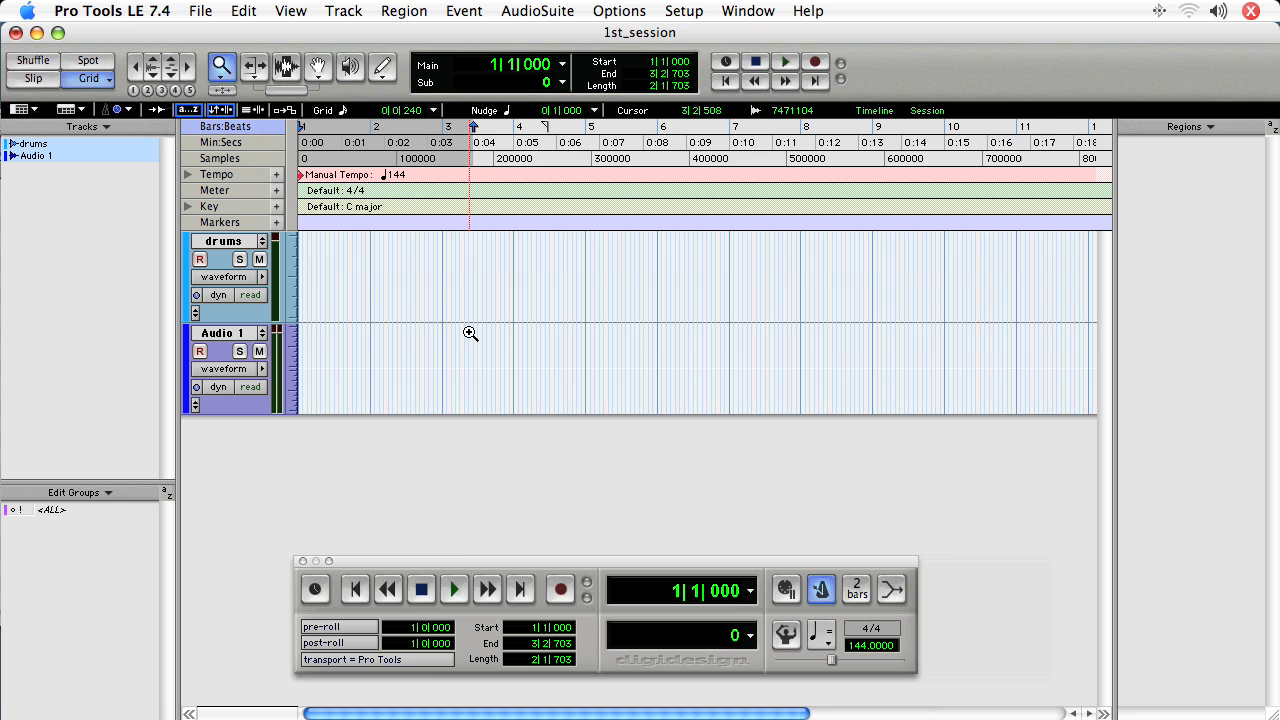
# Step: Zoom the timeline in and out with the T and R keys, ending about three bars wide
pyautogui.press('t')
pyautogui.press('t')
pyautogui.press('t')
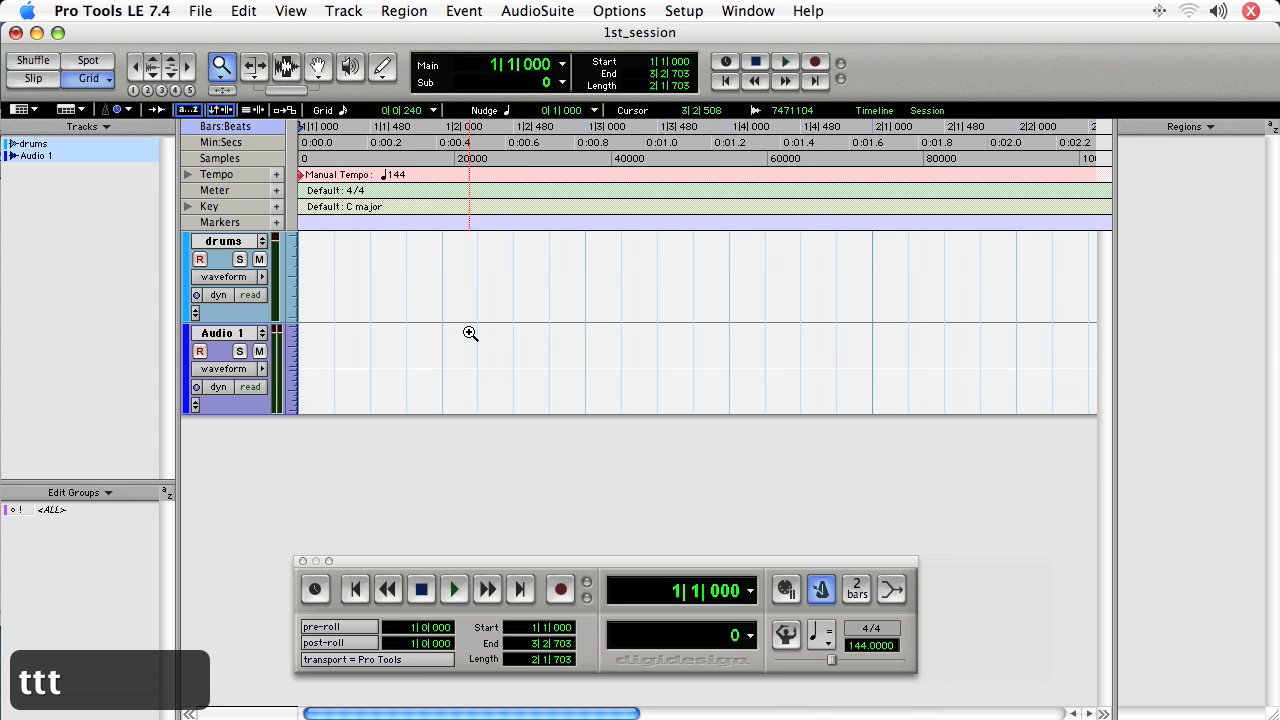
pyautogui.press('r')
pyautogui.press('r')
pyautogui.press('r')
pyautogui.press('t')
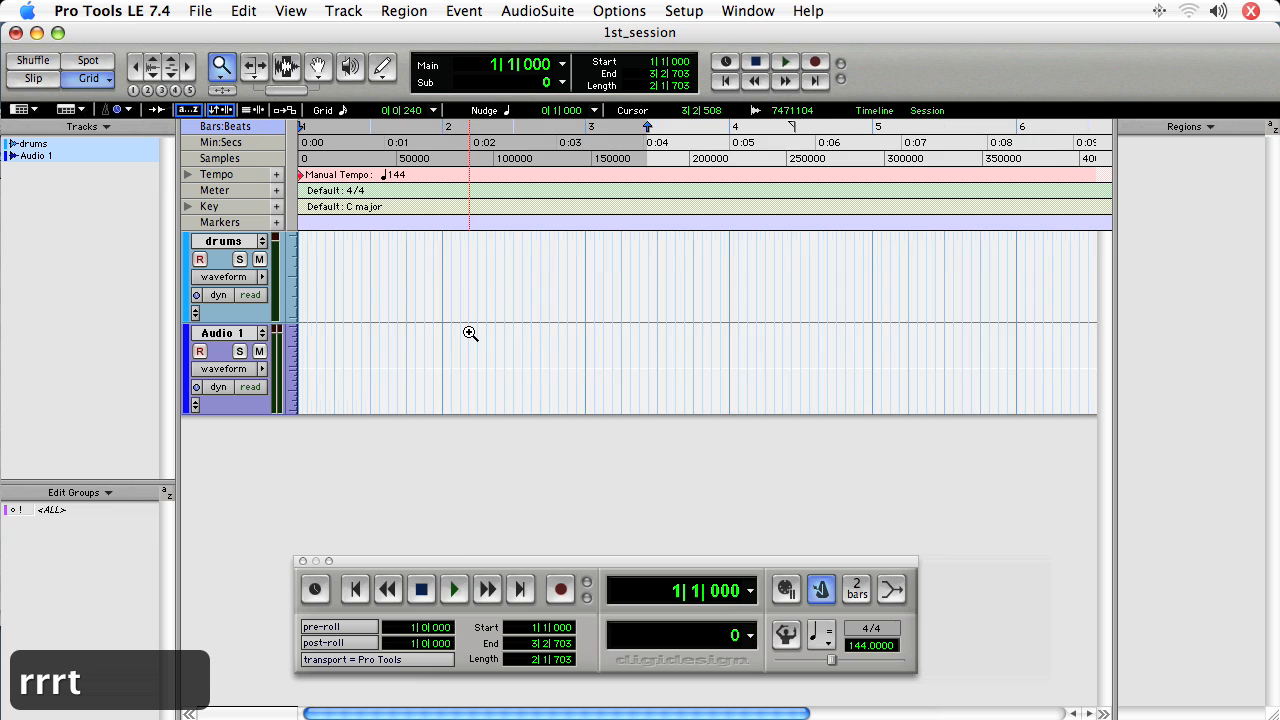
pyautogui.press('t')
pyautogui.press('t')
pyautogui.press('r')
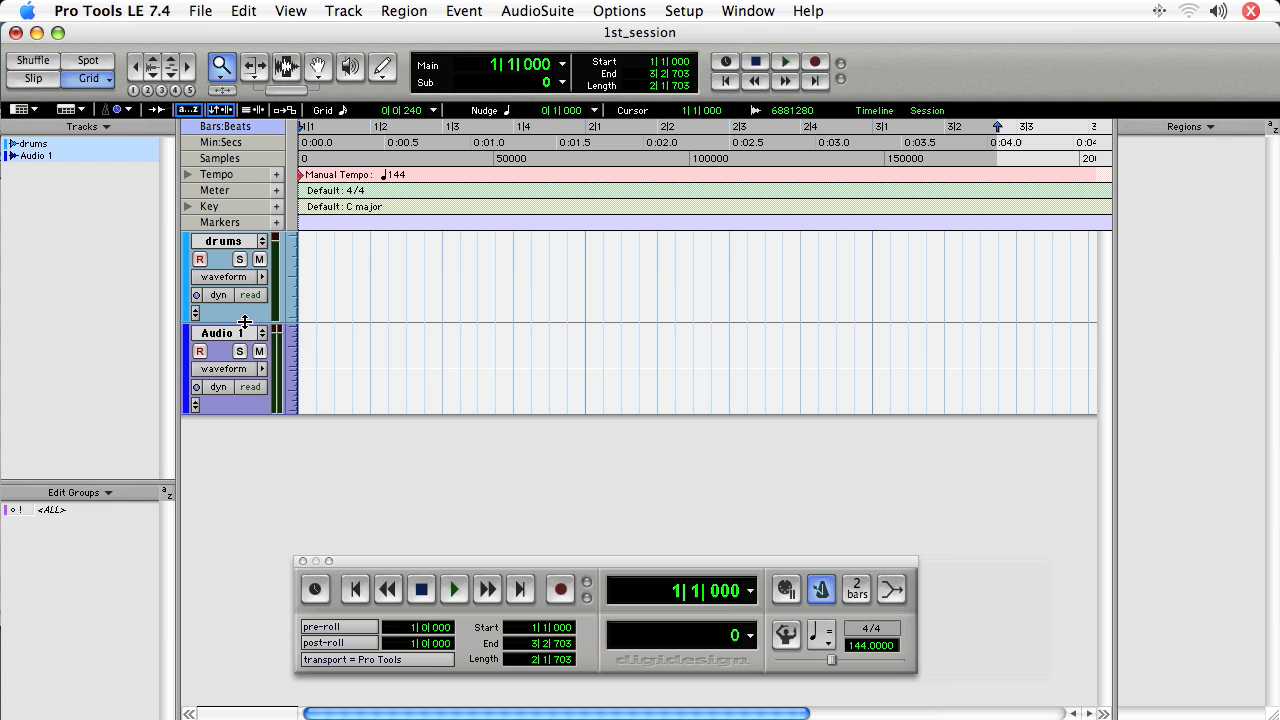
pyautogui.moveTo(244, 321)
pyautogui.mouseDown()
pyautogui.moveTo(252, 365)
pyautogui.moveTo(255, 333)
pyautogui.mouseUp()
pyautogui.click(263, 281)
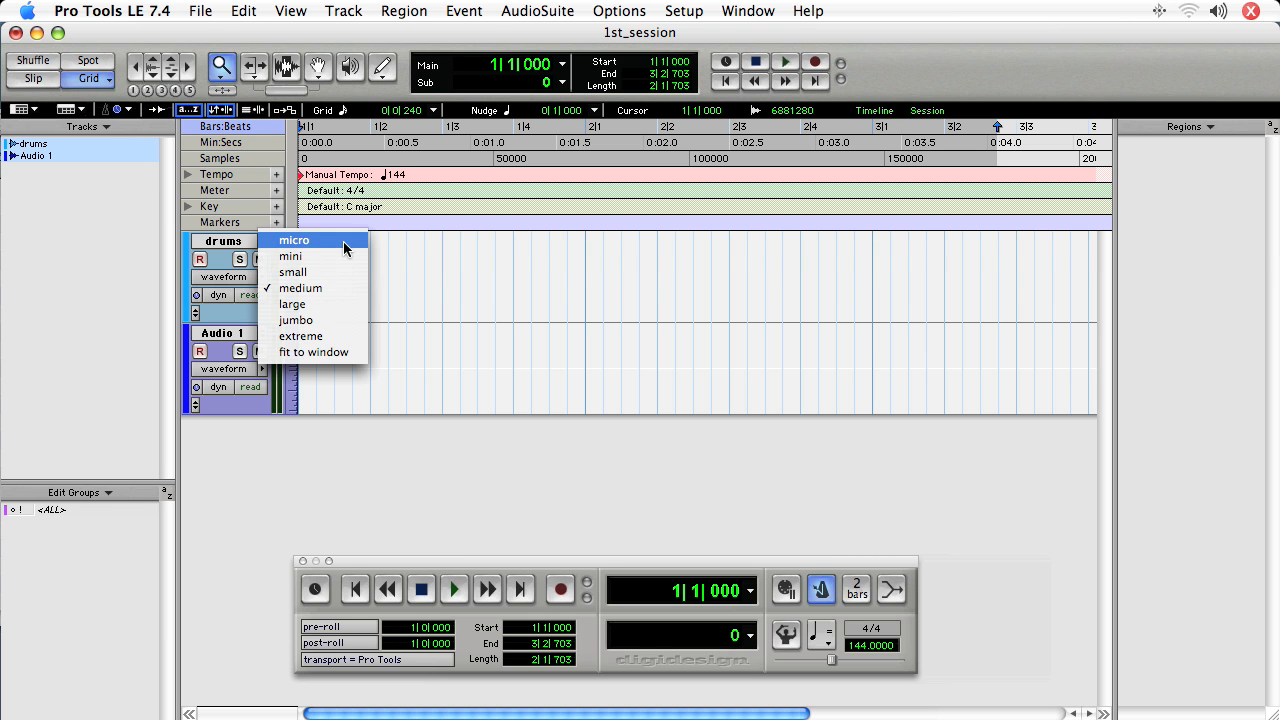
pyautogui.click(313, 289)
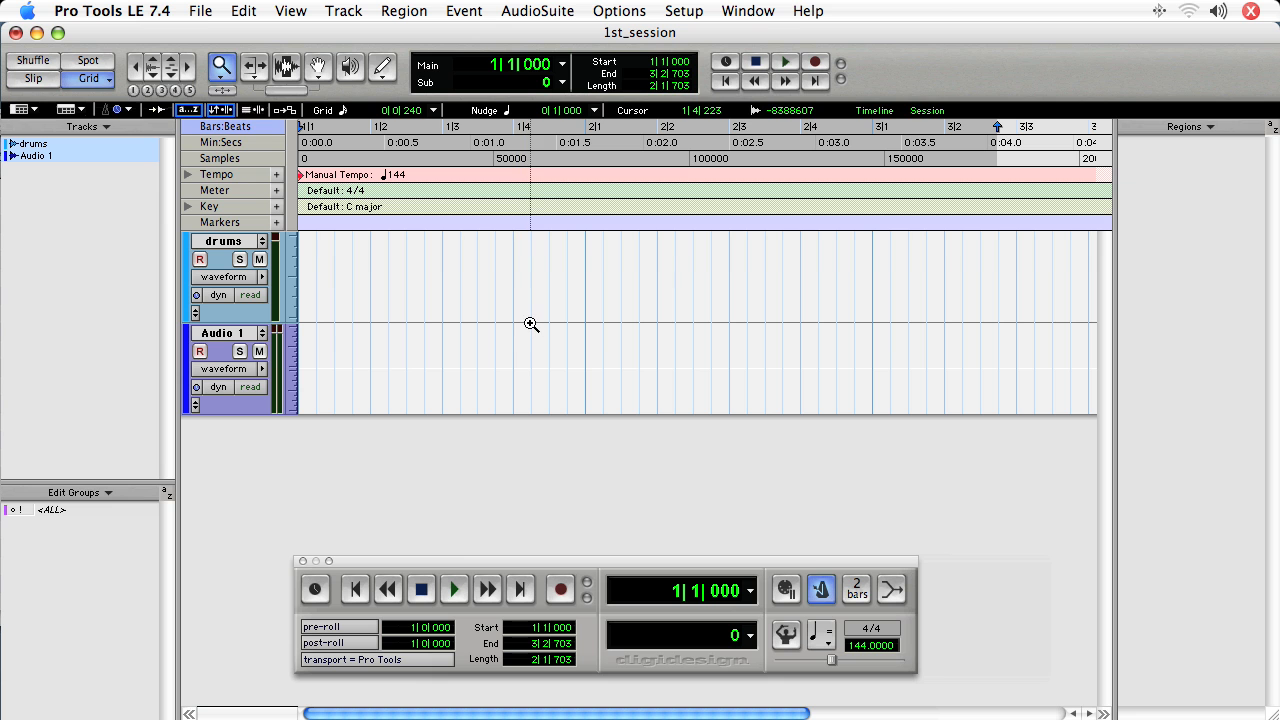
# Step: Play and stop the session from the Transport and spacebar, then return to 1|1|000
pyautogui.click(453, 597)
pyautogui.click(428, 596)
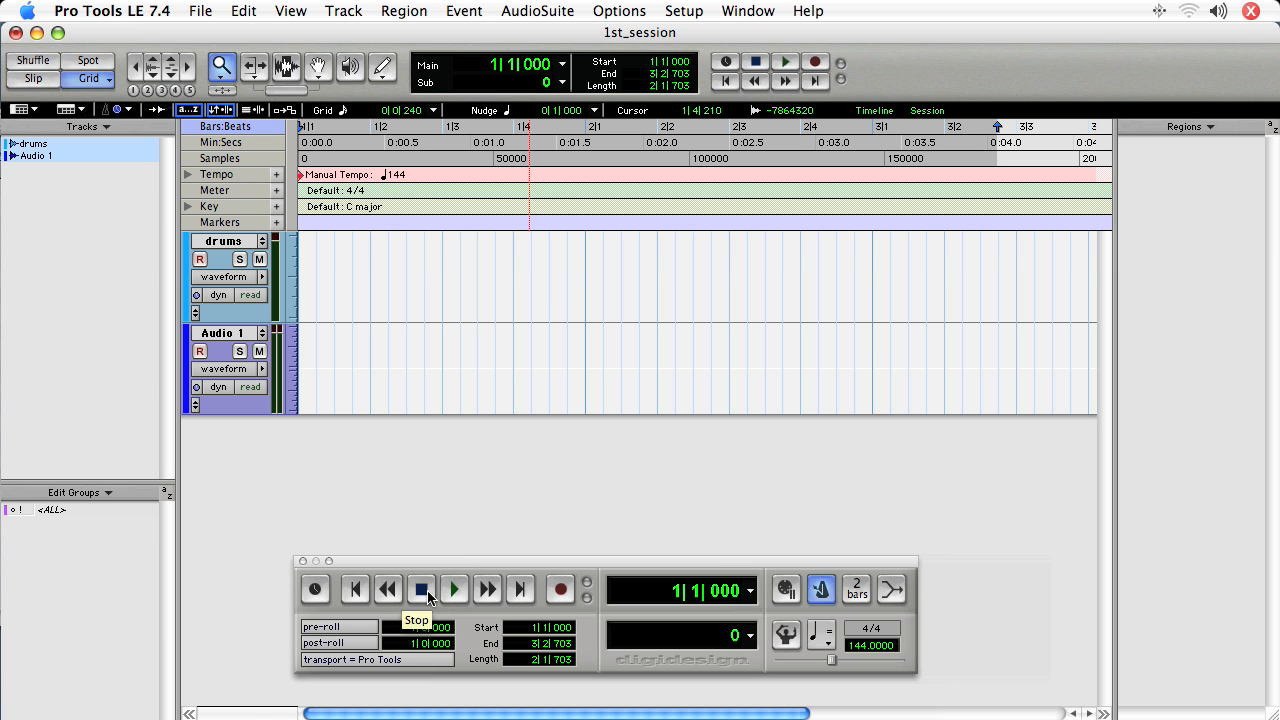
pyautogui.press('space')
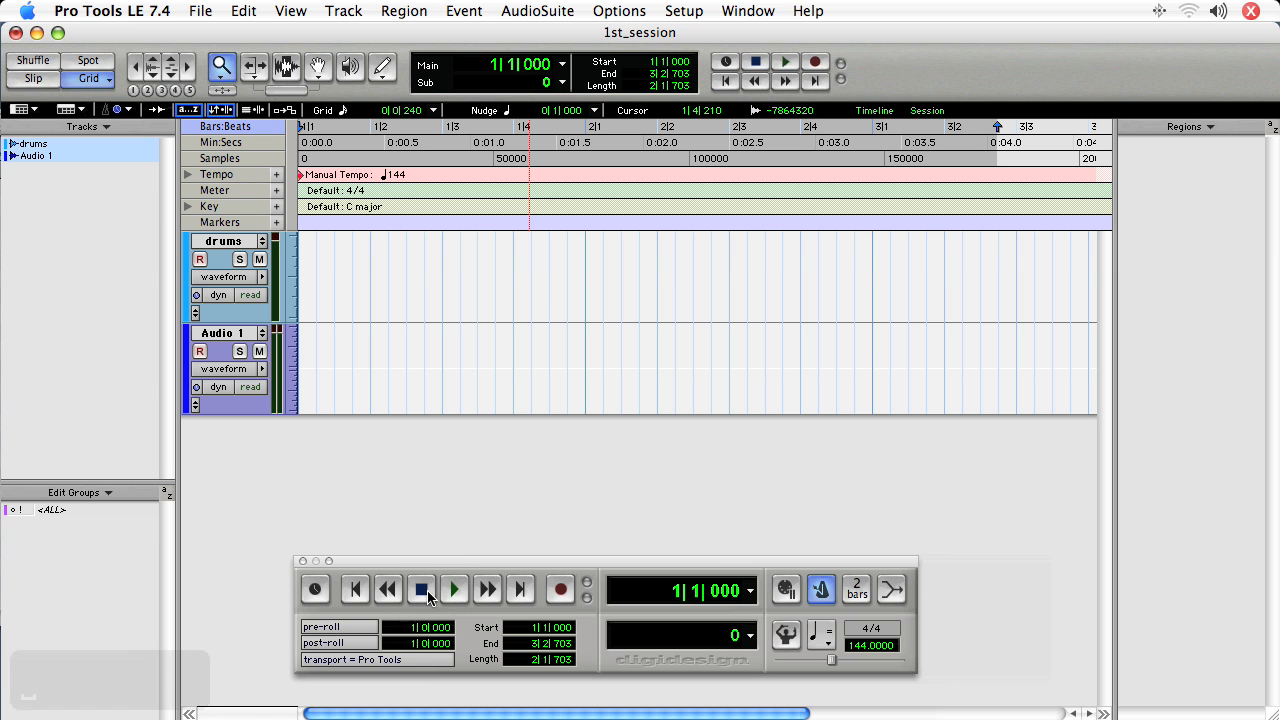
pyautogui.press('space')
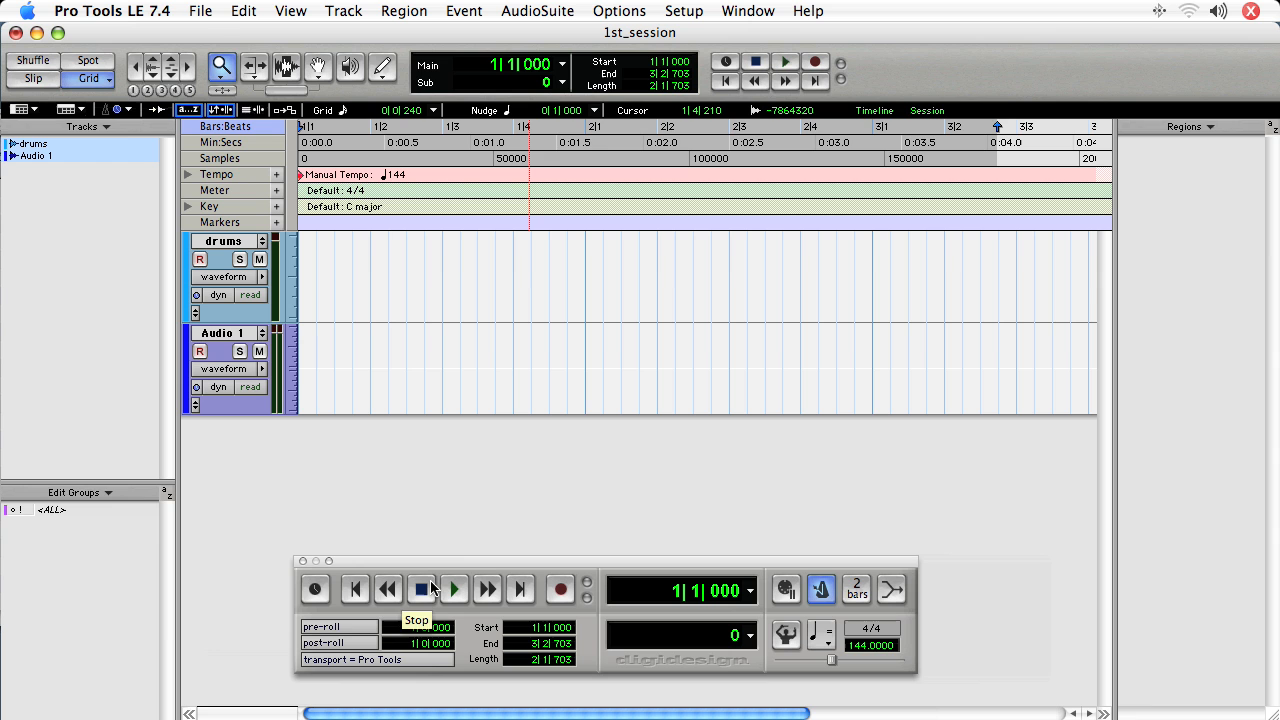
pyautogui.click(361, 590)
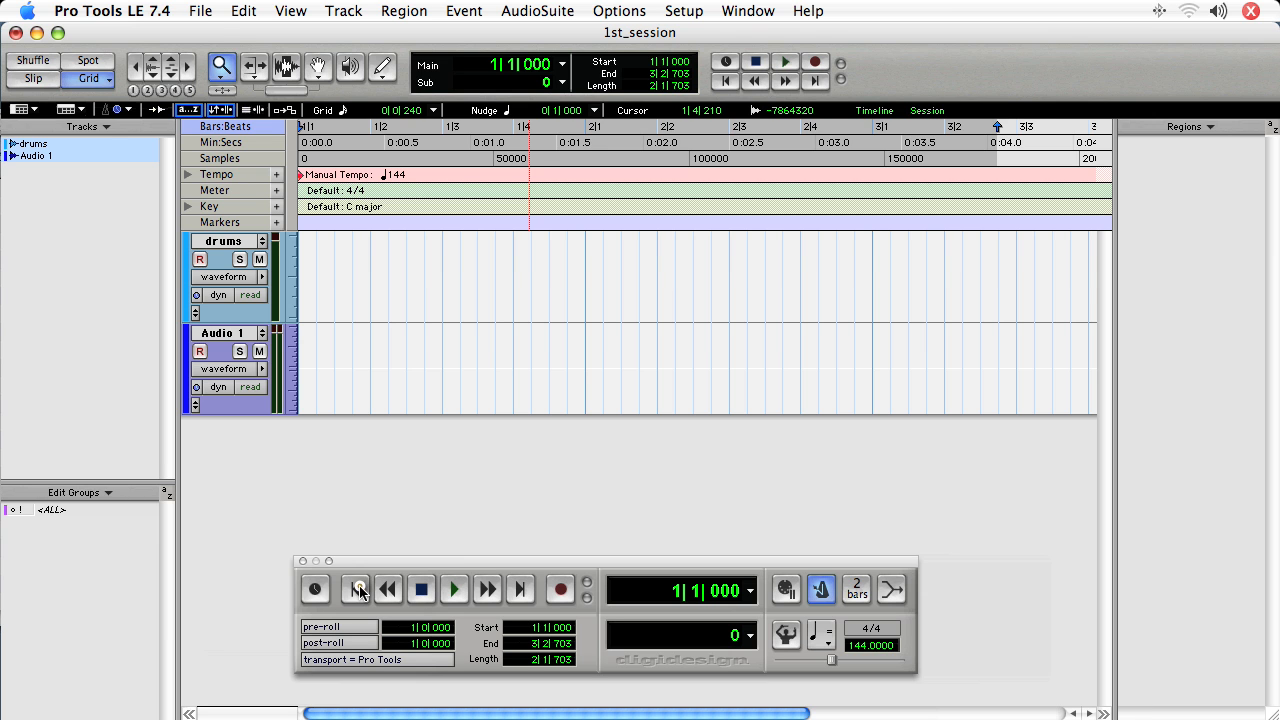